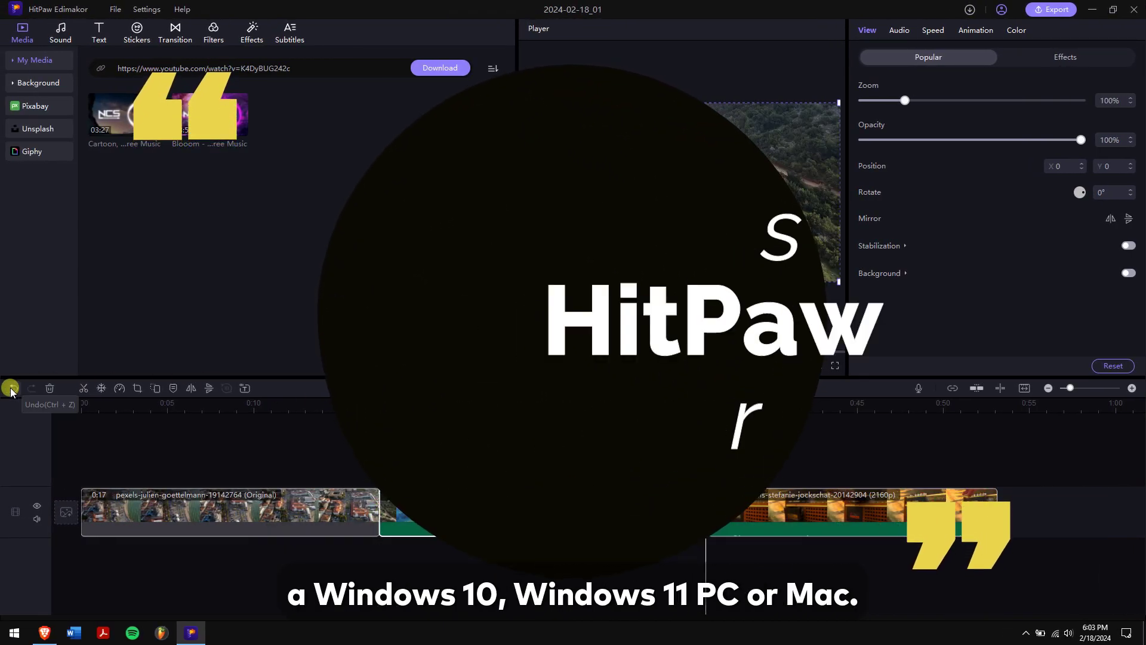
- Bring up the HitPaw Edimakor start window listing three earlier projects
key("ctrl+z")
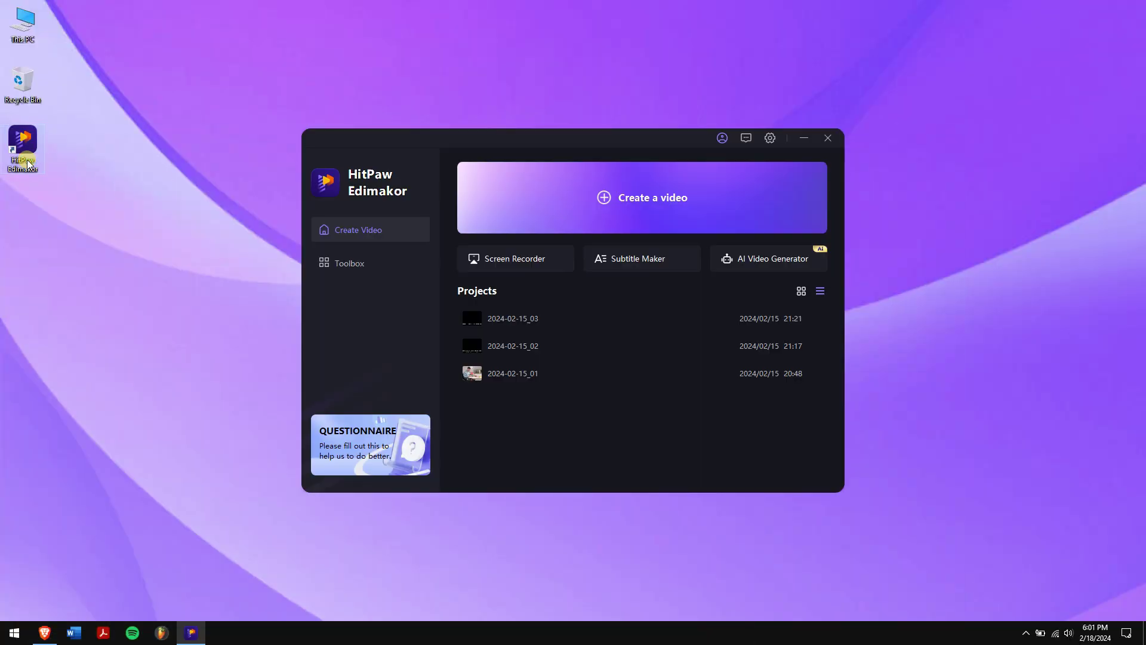
- Start a new video project and import the three aerial video files
left_click(669, 201)
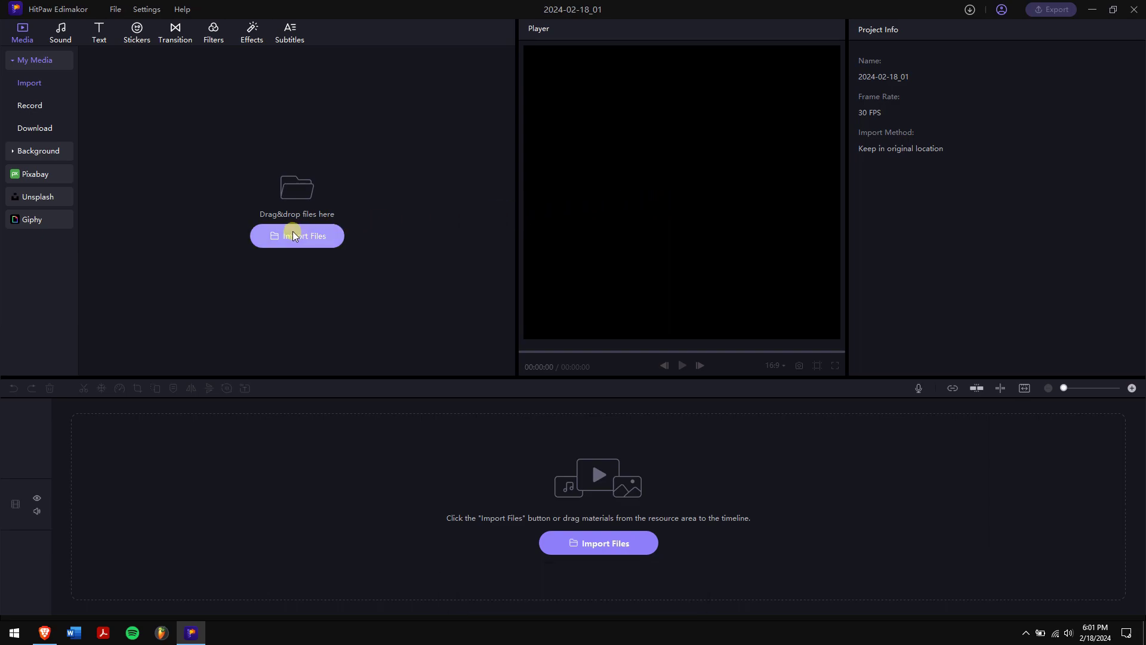
left_click(297, 235)
left_click_drag(134, 174, 314, 67)
left_click(470, 303)
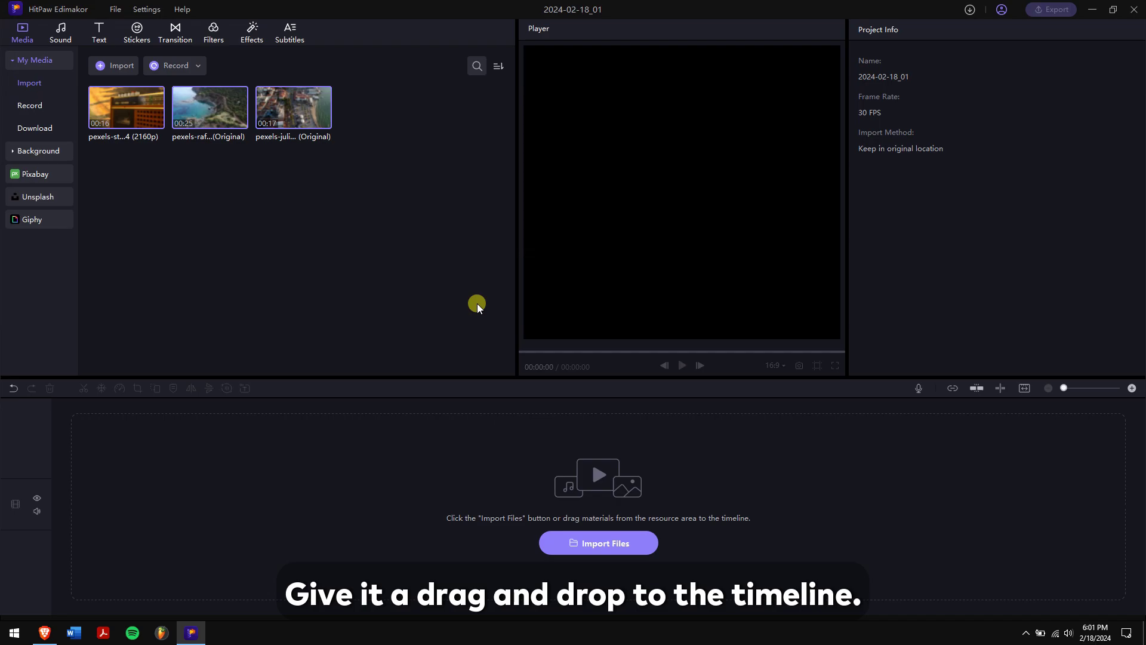
- Place the three clips end to end on the timeline and fit them in view
mouse_move(289, 116)
left_mouse_down()
mouse_move(256, 323)
mouse_move(94, 501)
left_mouse_up()
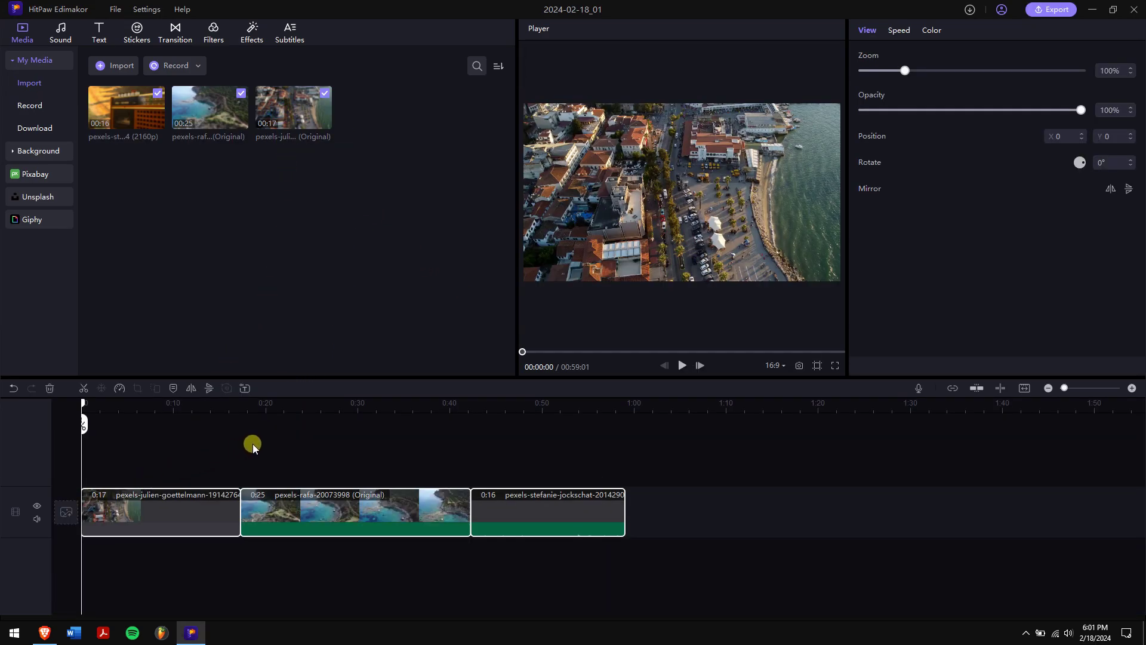
left_click(1021, 388)
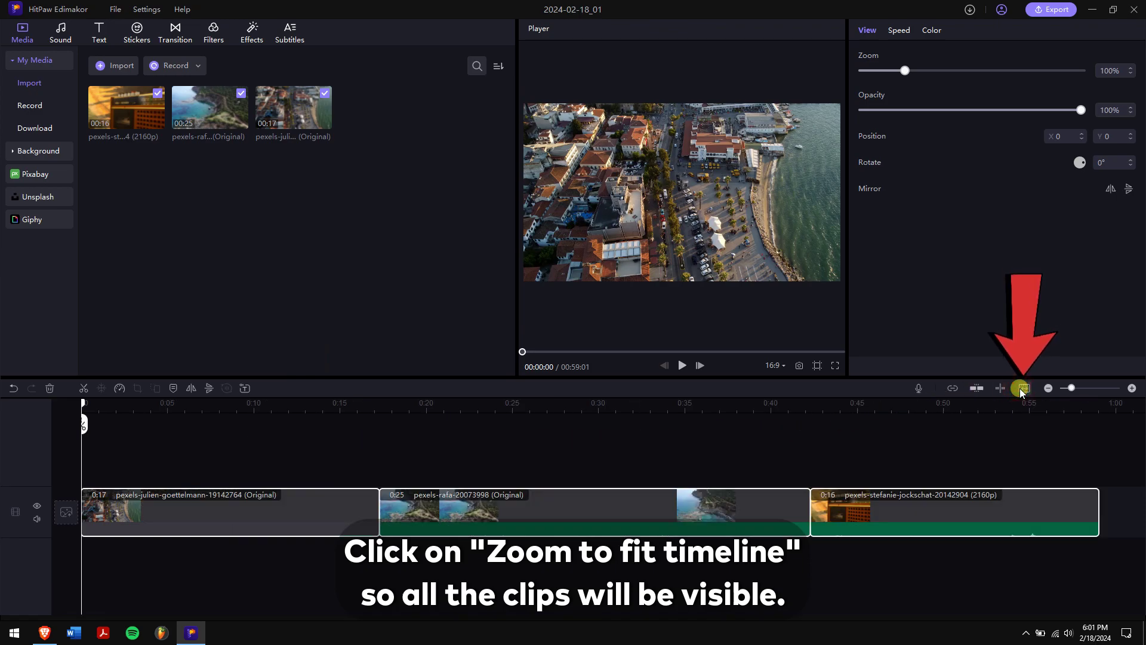
left_click(706, 444)
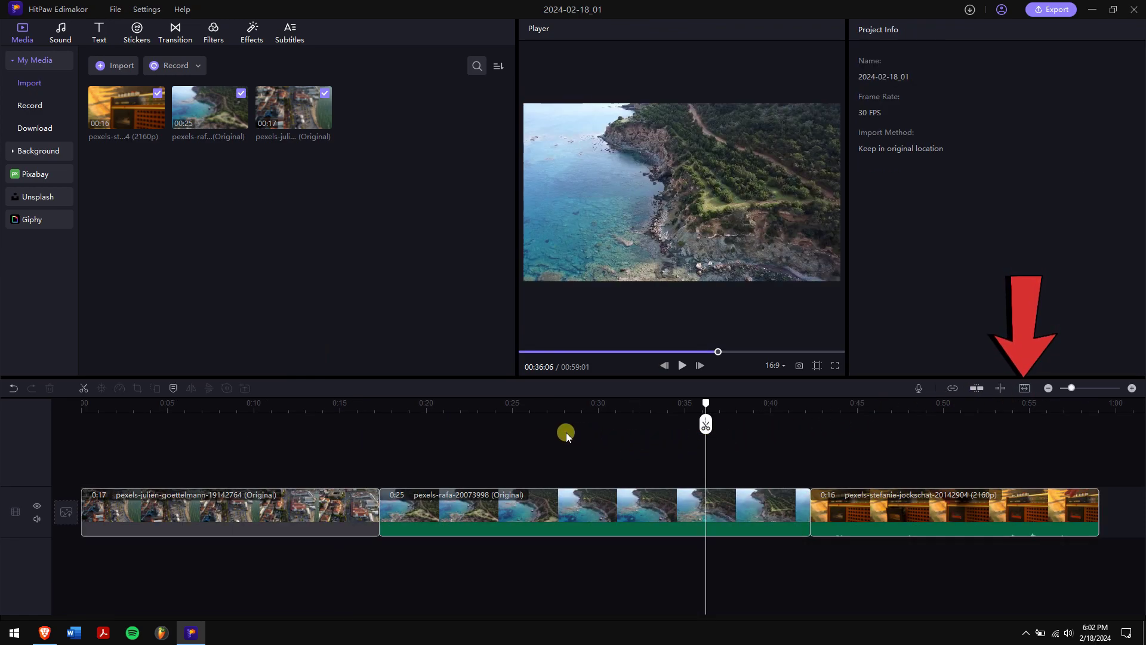
- Paste the copied YouTube link into the Download page and start its download
left_click(28, 133)
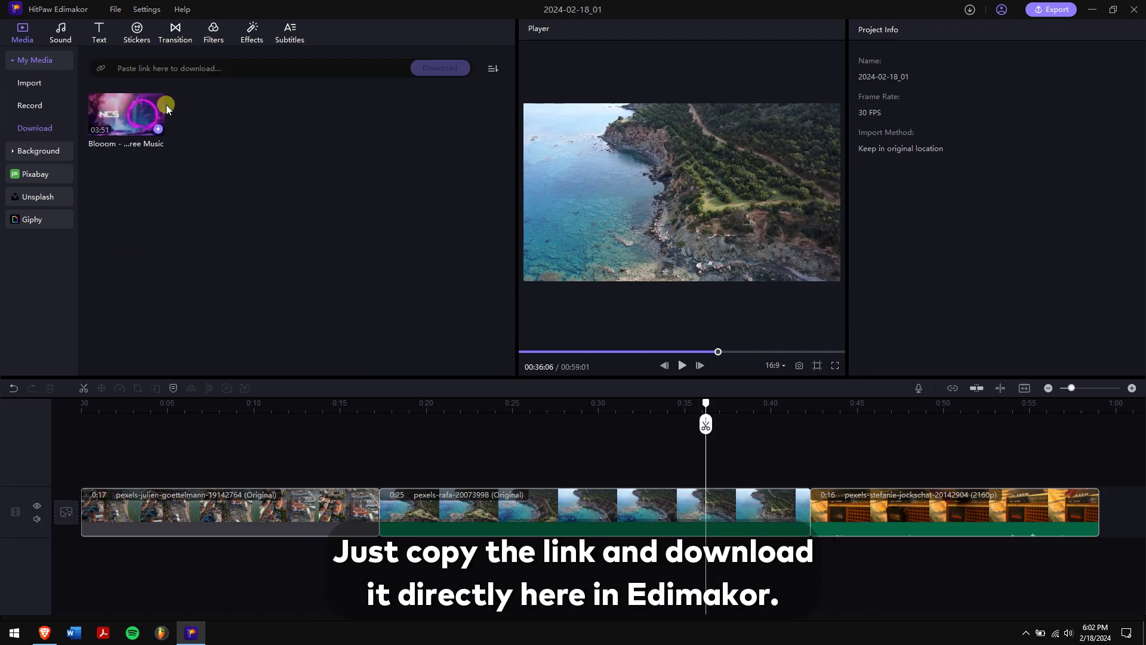
left_click(287, 69)
type("https://www.youtube.com/watch?v=K4DyBUG242c")
left_click(437, 70)
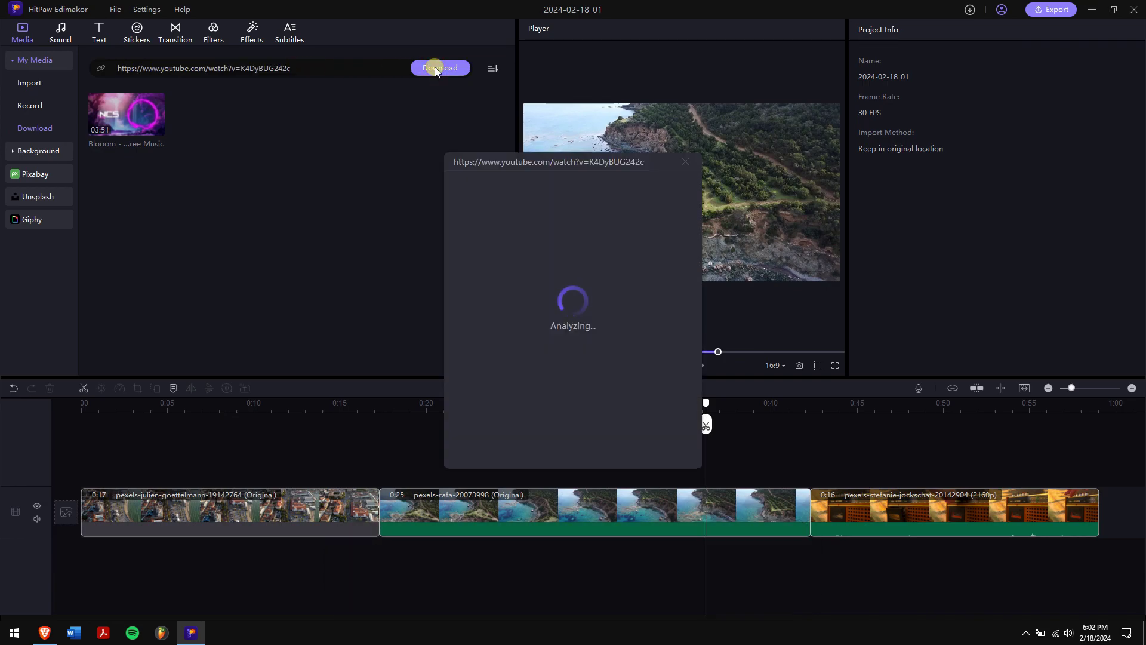
left_click(651, 453)
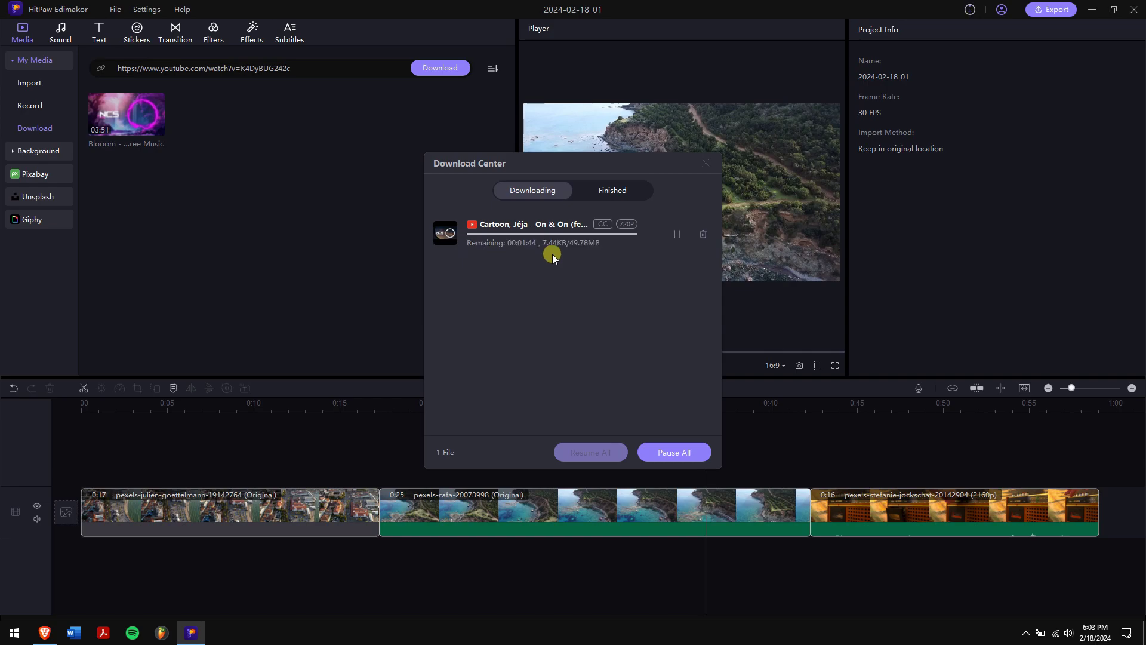
left_click(706, 166)
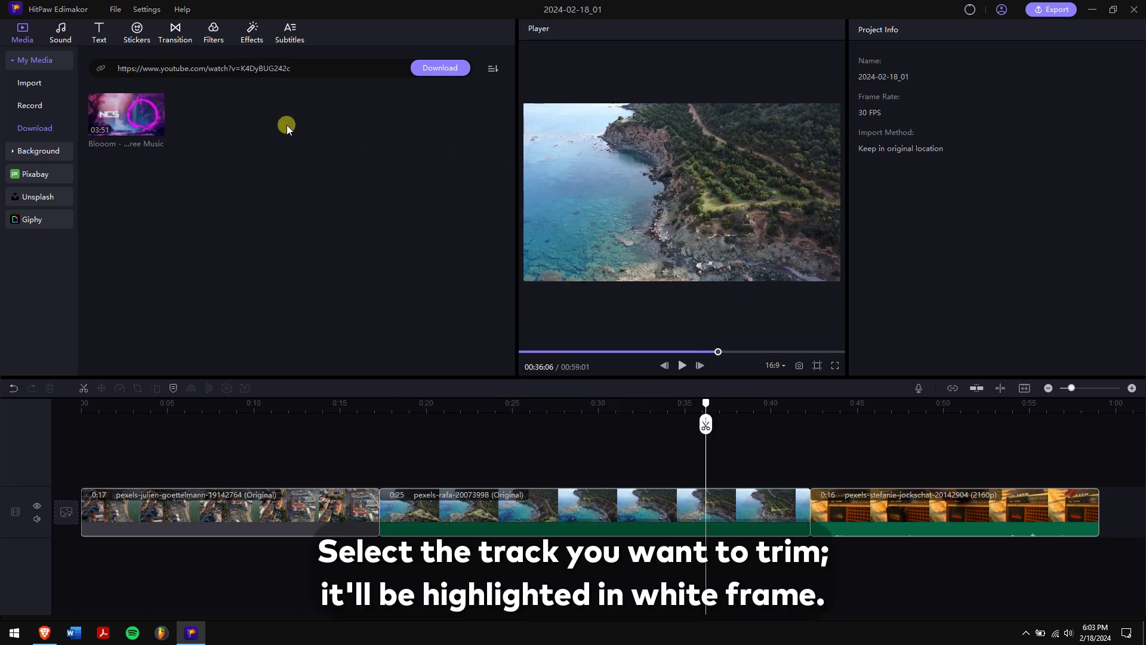
left_click(30, 63)
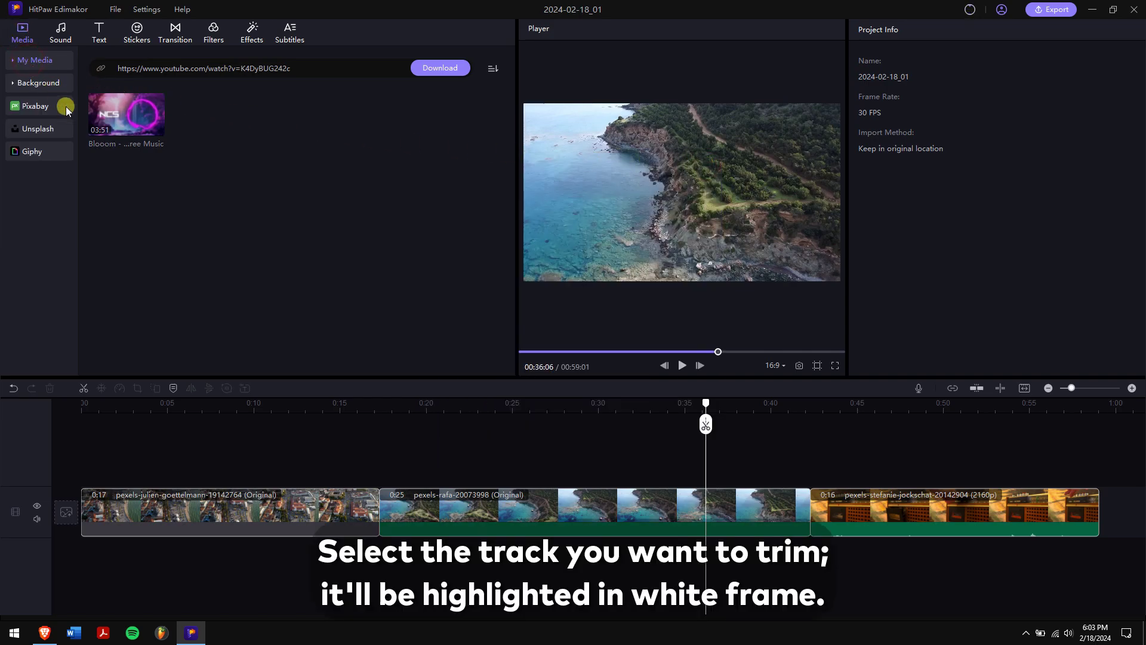
left_click(459, 511)
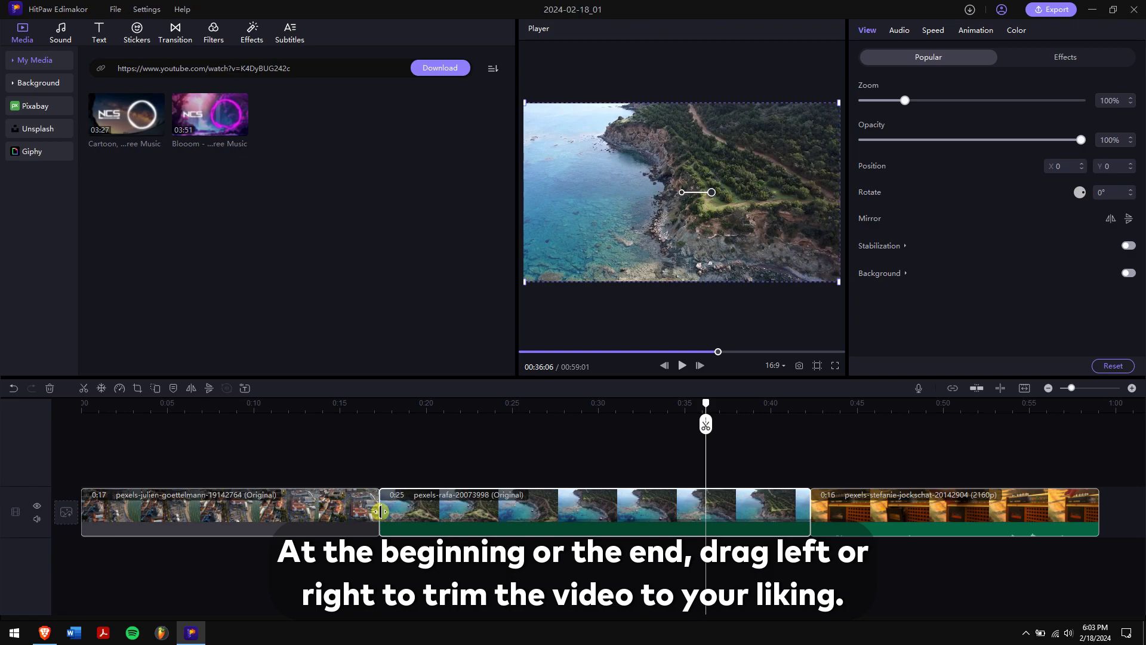
left_click_drag(380, 511, 482, 508)
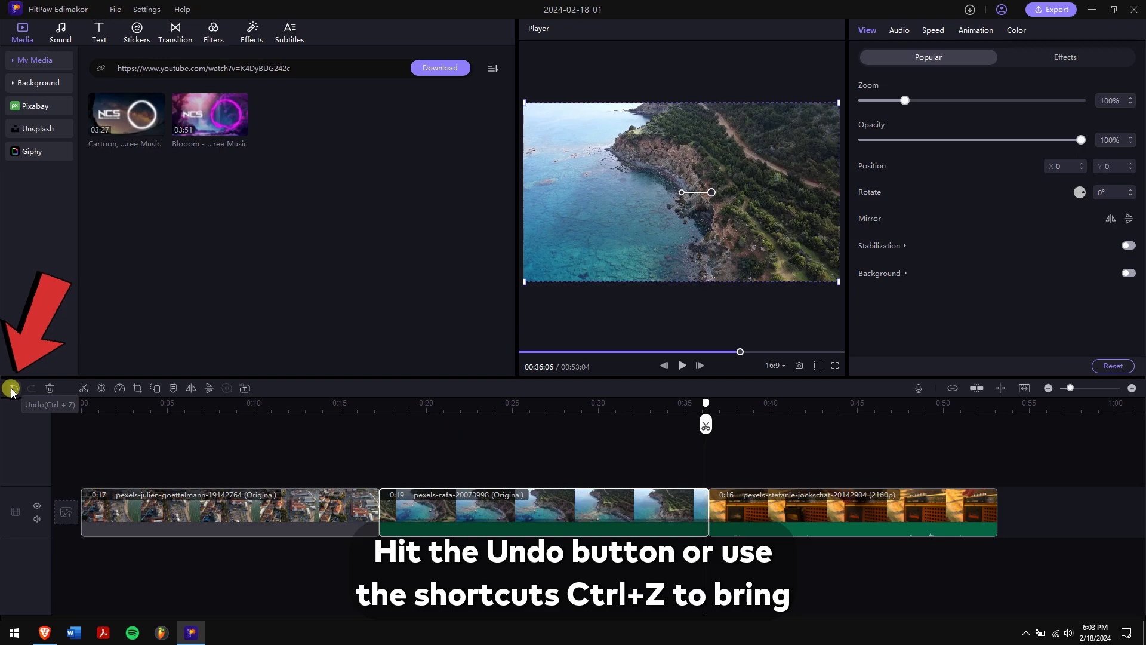
key("ctrl+z")
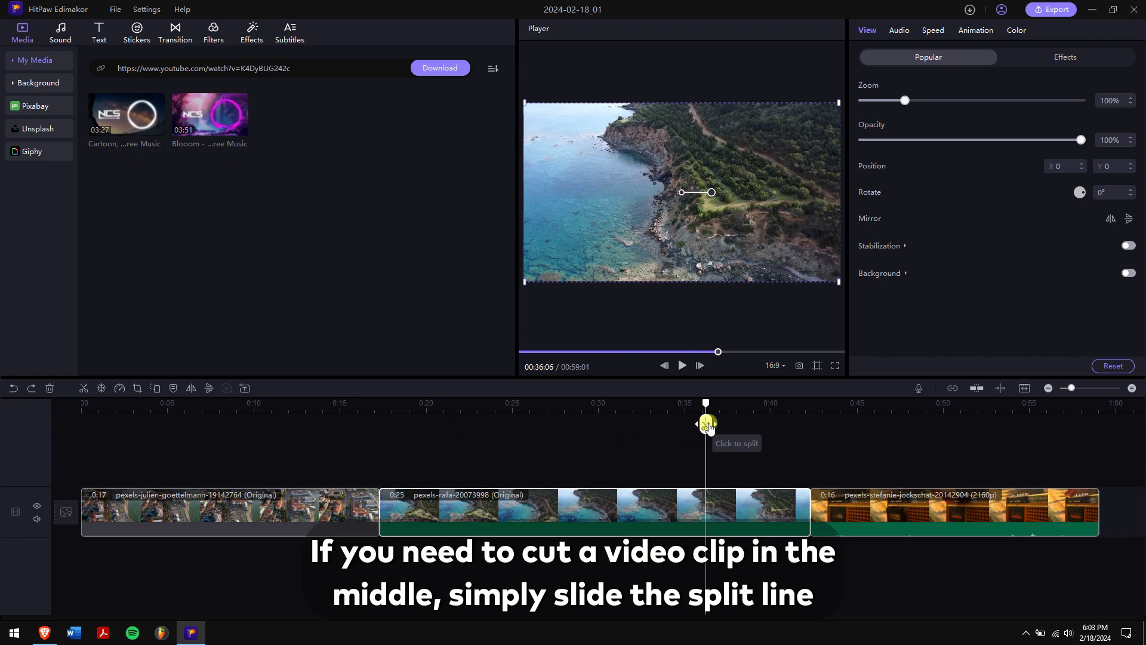
- Split the middle clip at about 0:23 and delete its 0:06 opening piece
left_click_drag(708, 424, 489, 432)
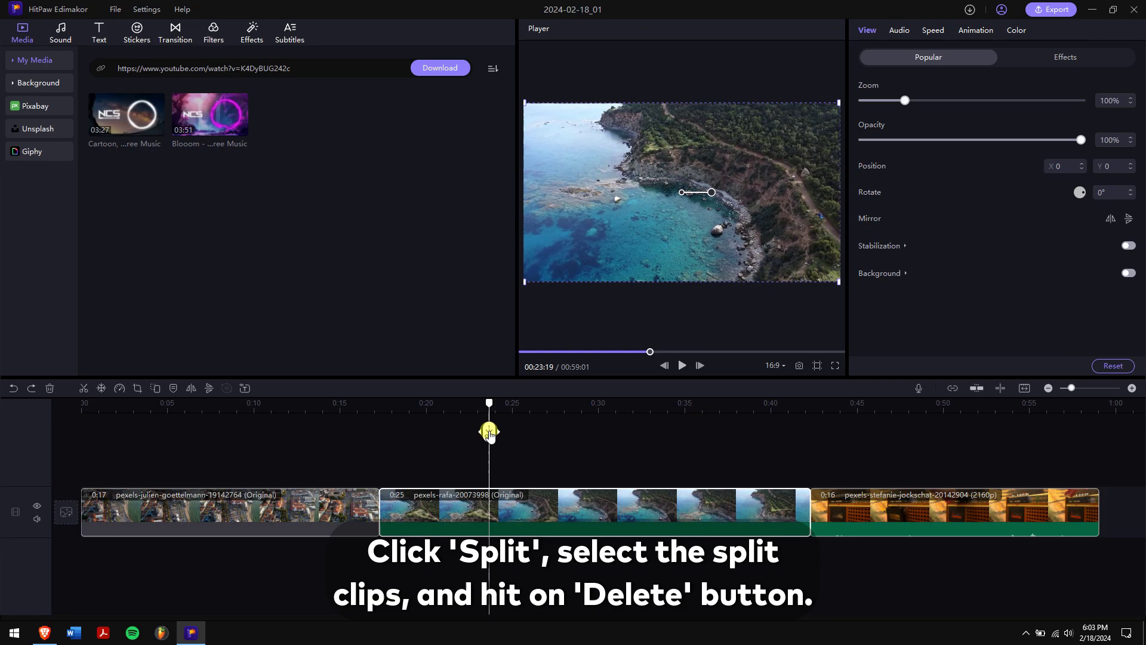
left_click(489, 433)
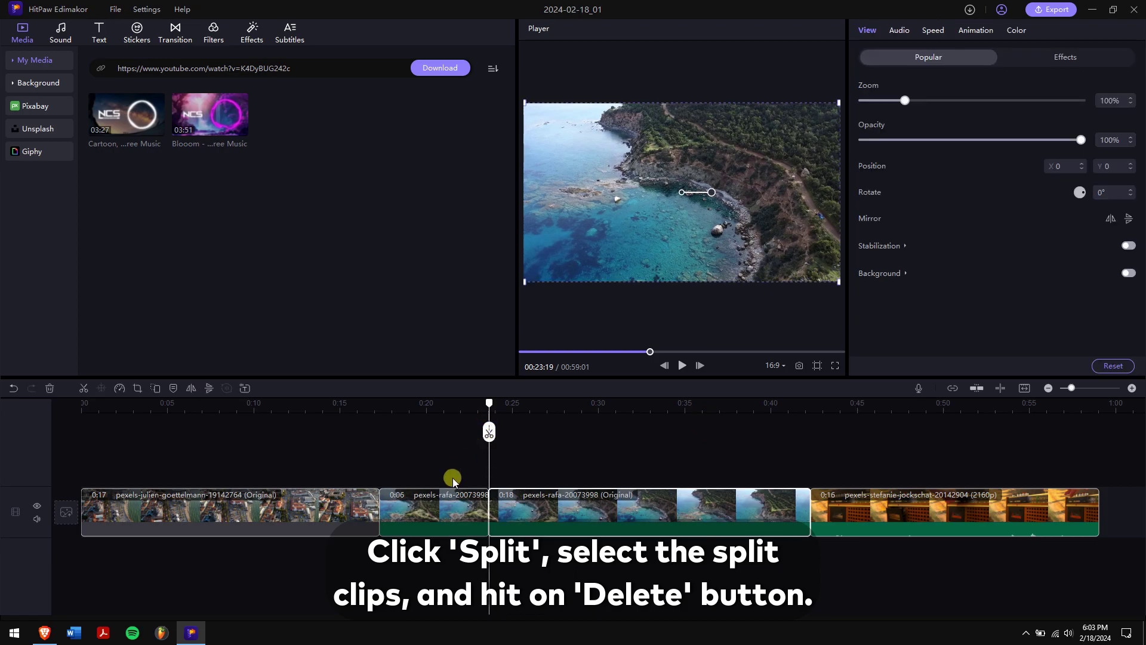
left_click(441, 501)
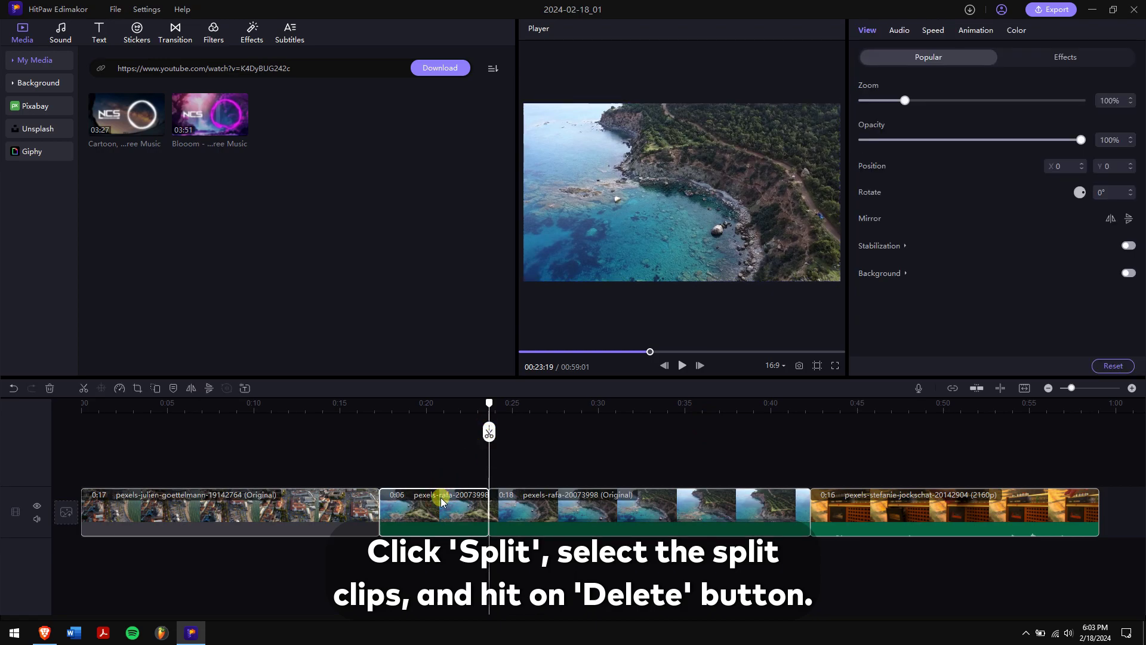
key("Delete")
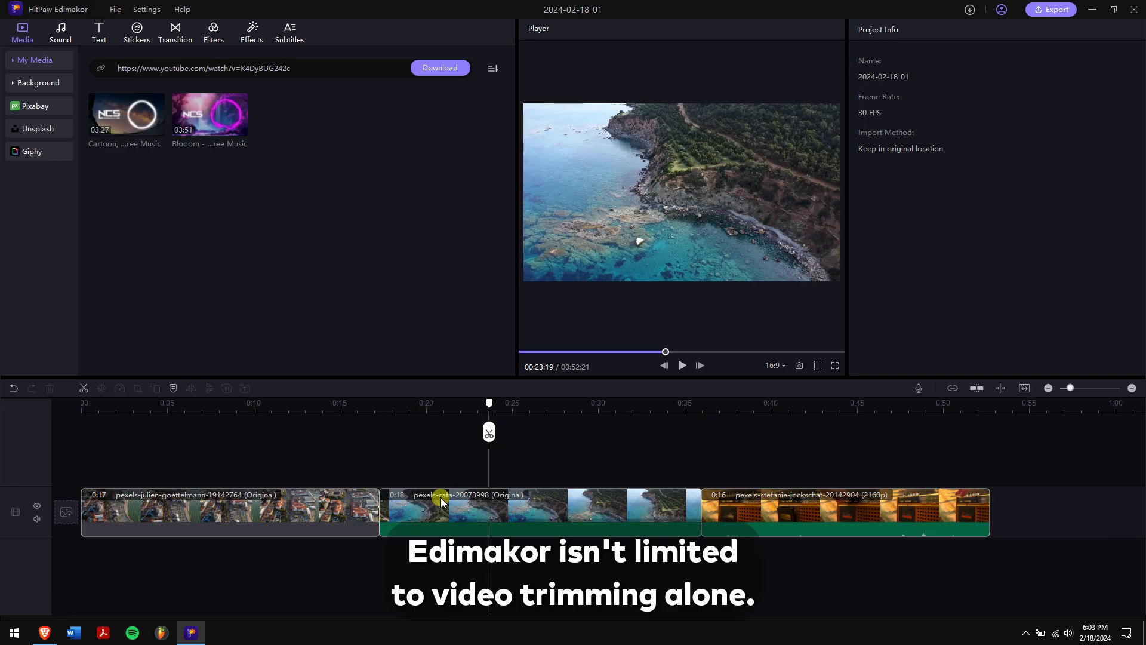
- Add the red hearts sticker above the coastline clip and lengthen its display time
left_click(131, 36)
mouse_move(118, 89)
left_mouse_down()
mouse_move(490, 466)
mouse_move(442, 487)
left_mouse_up()
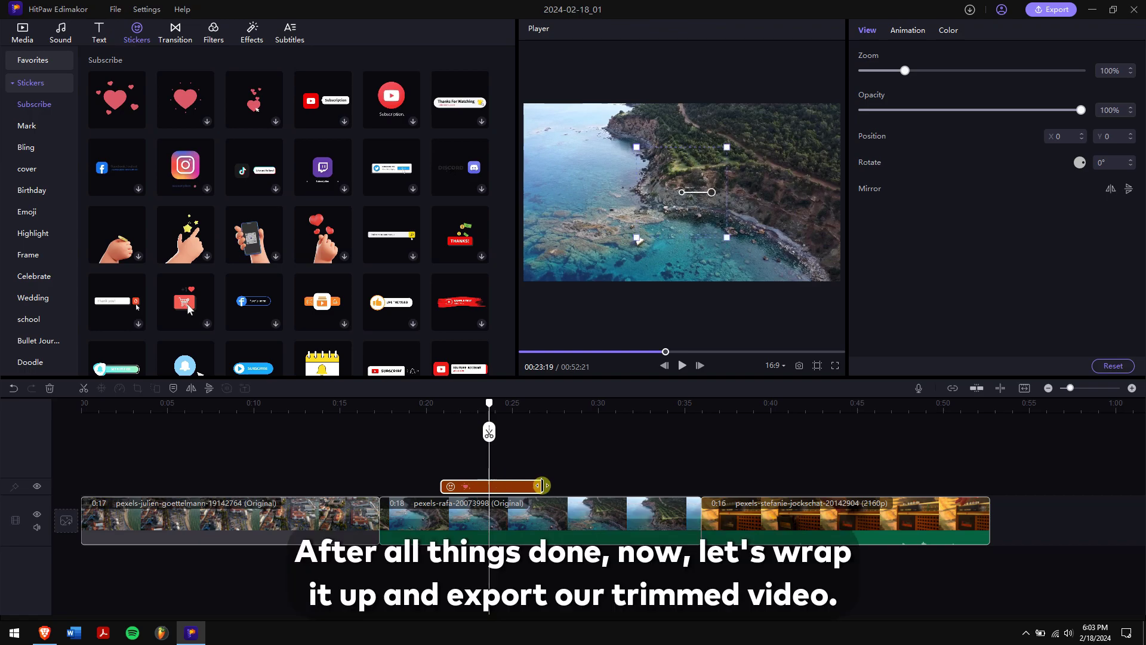
left_click_drag(541, 487, 571, 489)
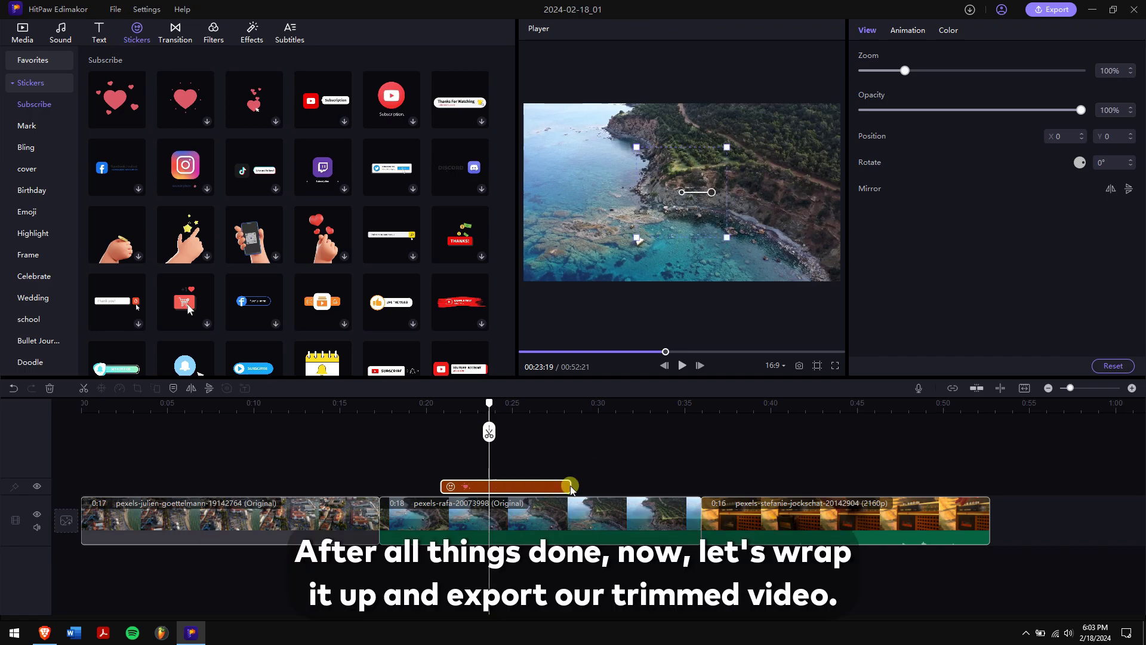
left_click(514, 435)
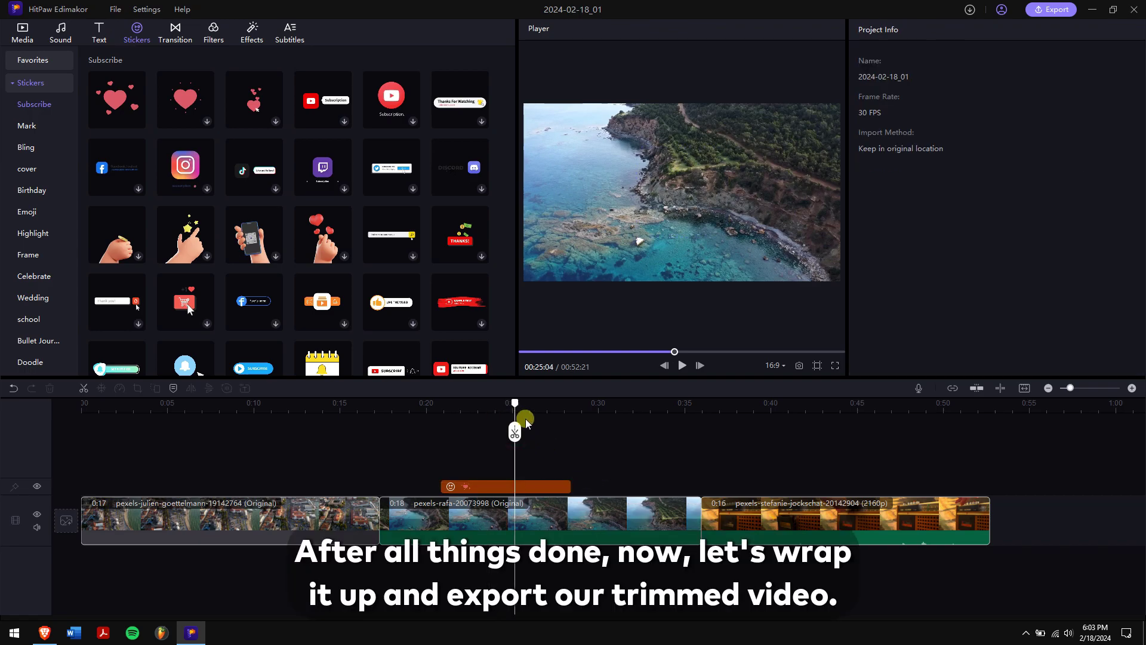
- Export the project as a 1080p MP4 named 'Video 1' to the chosen folder
left_click(1055, 9)
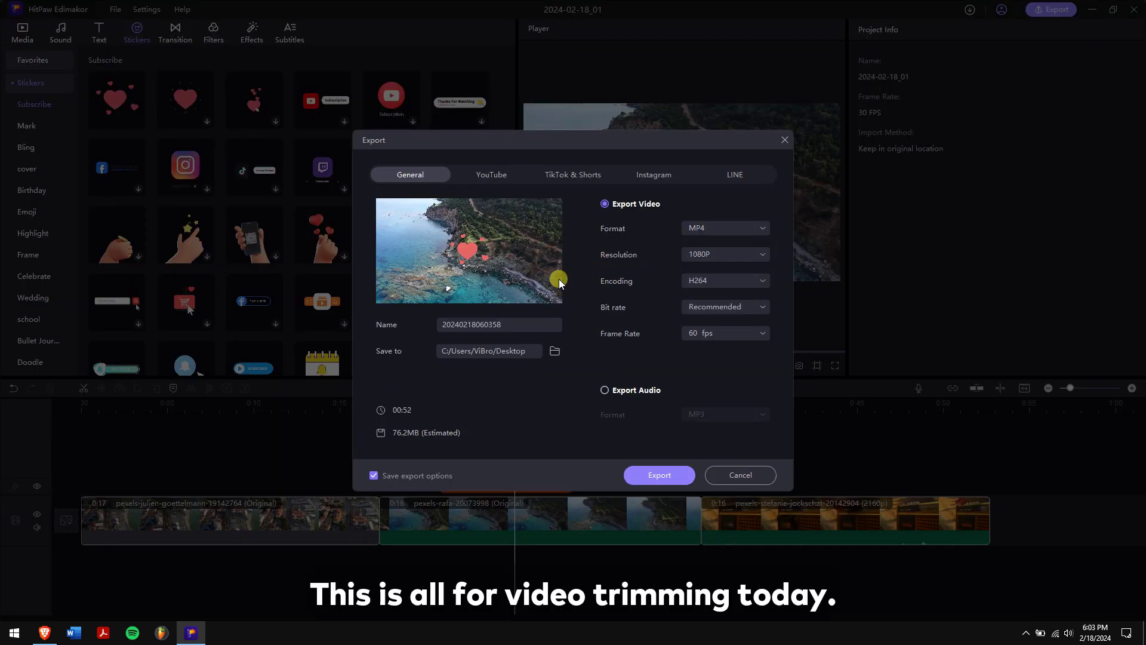
double_click(514, 328)
key("BackSpace")
type("Video 1")
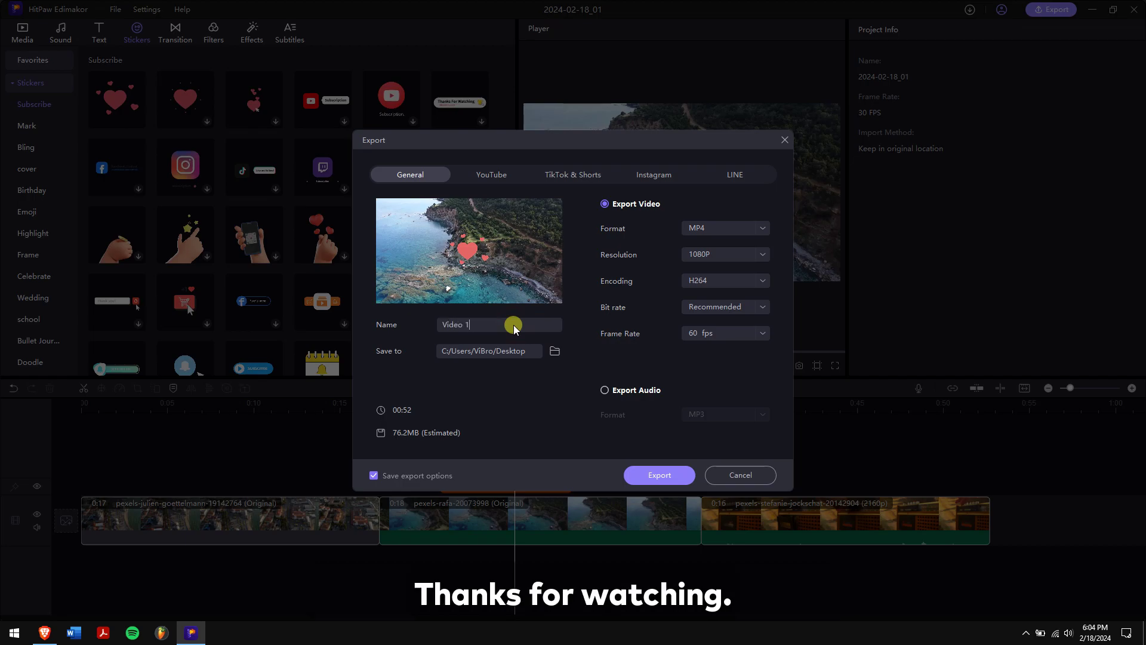
left_click(552, 352)
left_click(797, 428)
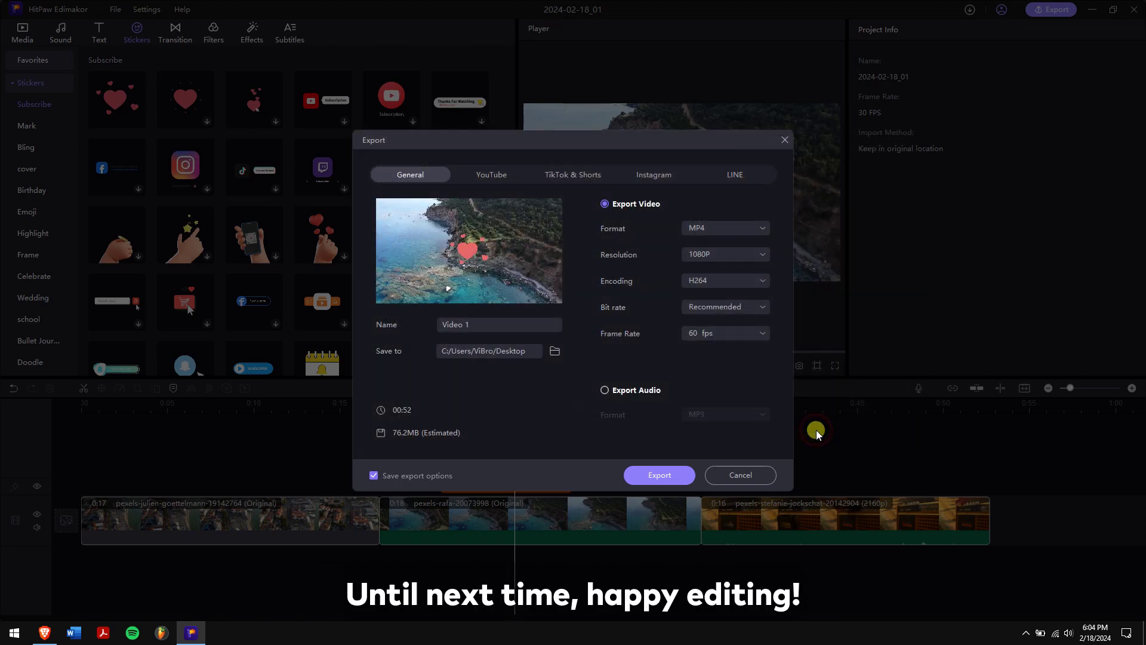
left_click(669, 476)
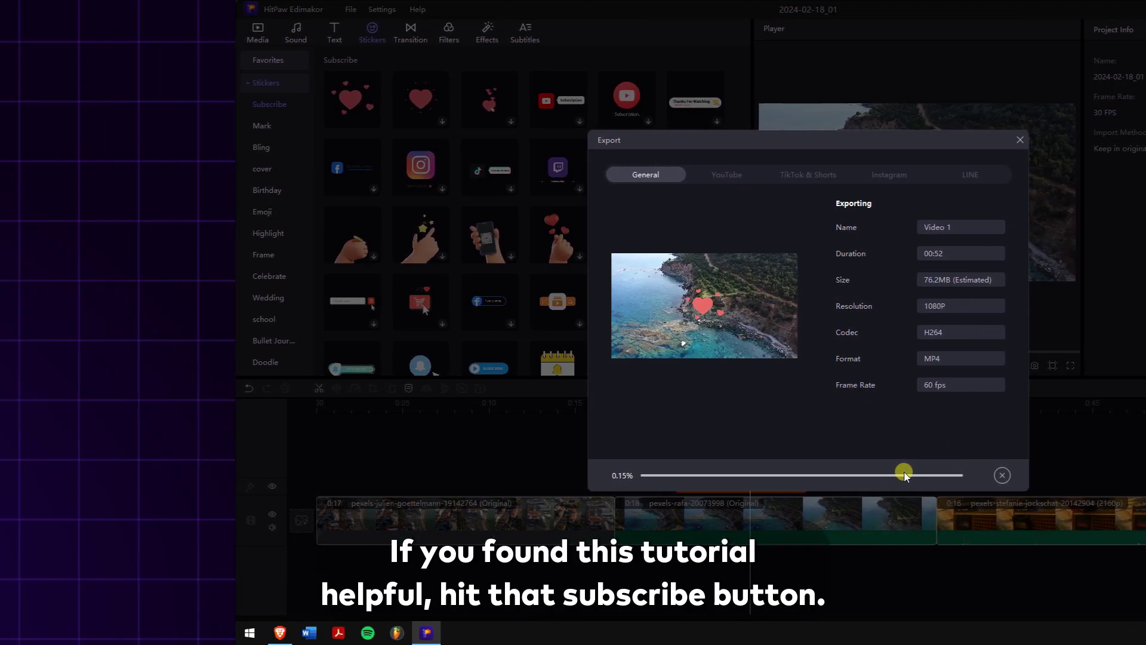